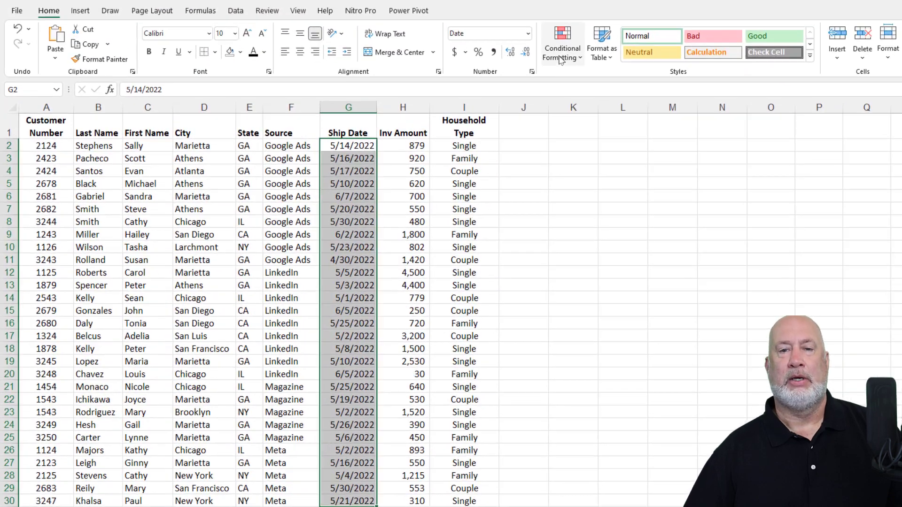
Step: Try the built-in date highlight rule set to Today, then dismiss it
left_click(560, 57)
mouse_move(566, 87)
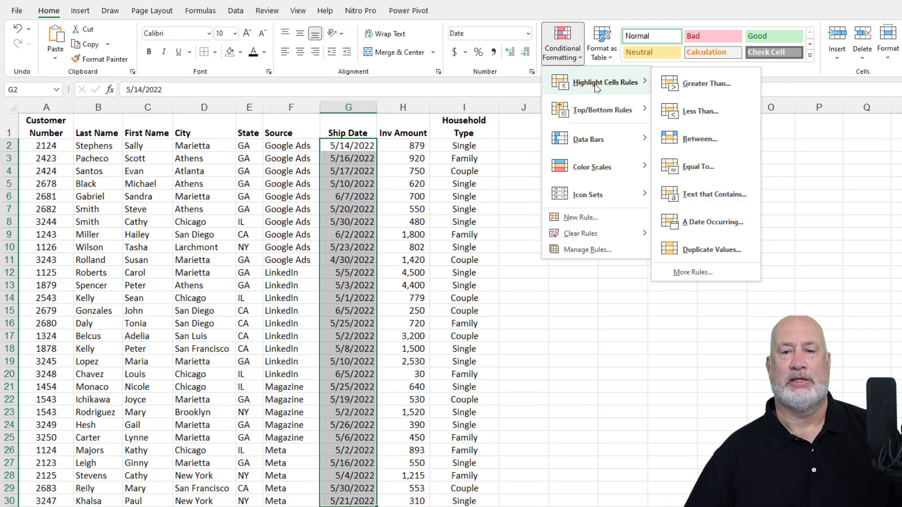
left_click(712, 222)
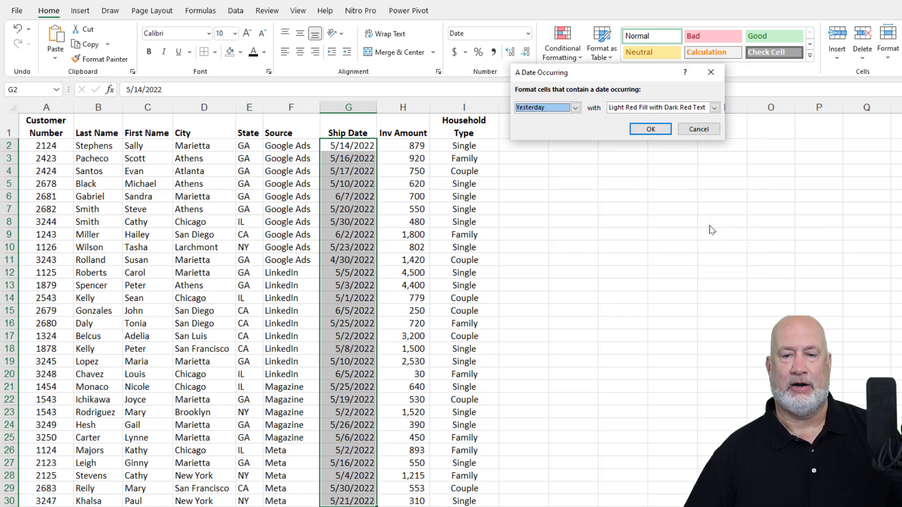
left_click_drag(617, 73, 509, 40)
left_click(466, 73)
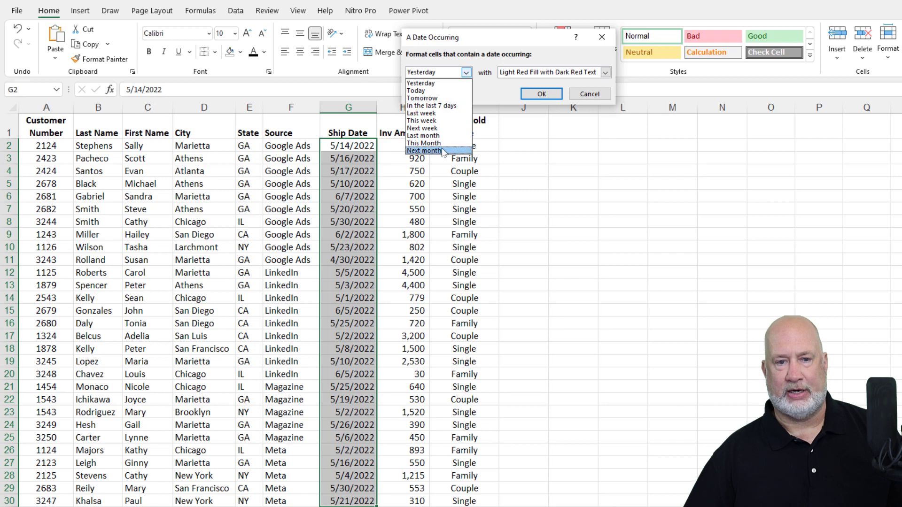
left_click(436, 91)
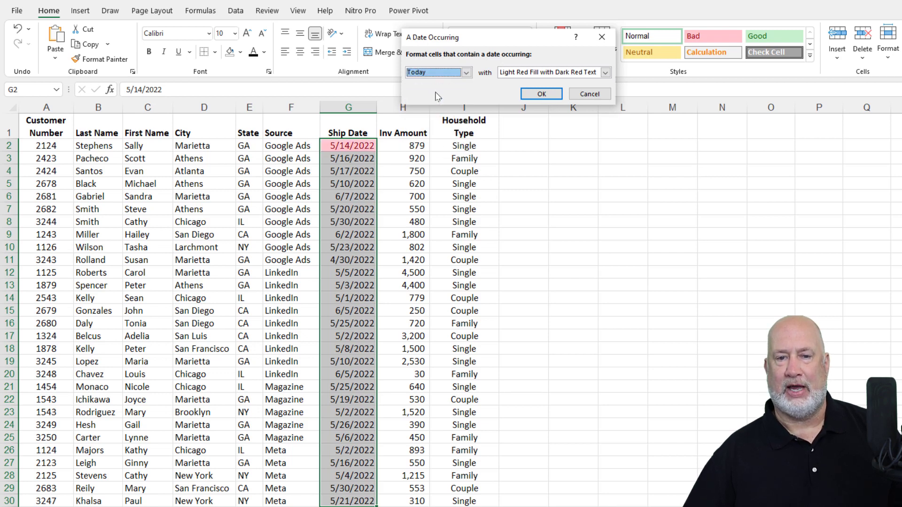
left_click(538, 96)
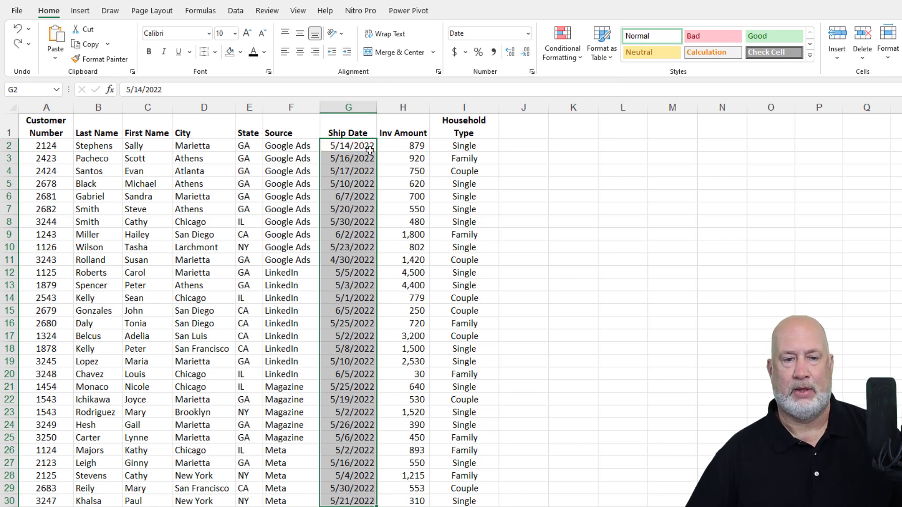
Step: Select Ship Dates G2:G30 and start a new formula-based formatting rule
left_click(362, 149)
left_click_drag(363, 149, 371, 501)
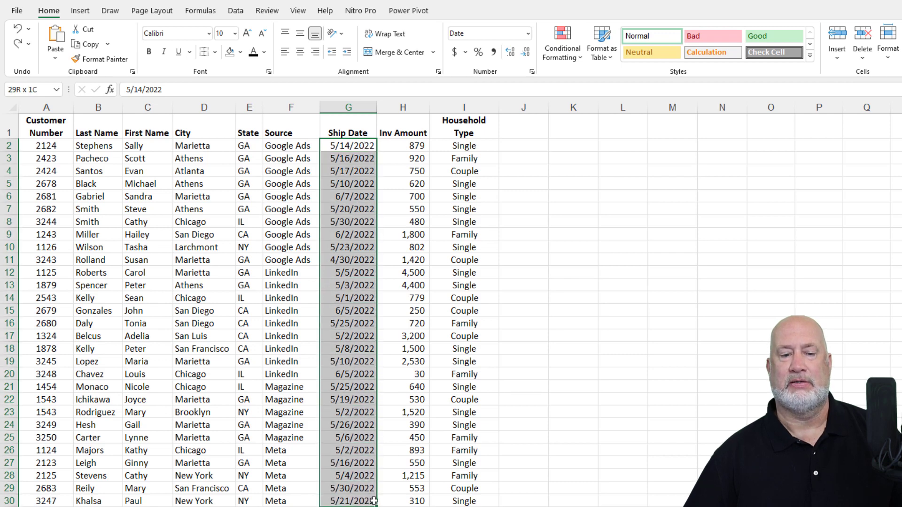
left_click(560, 55)
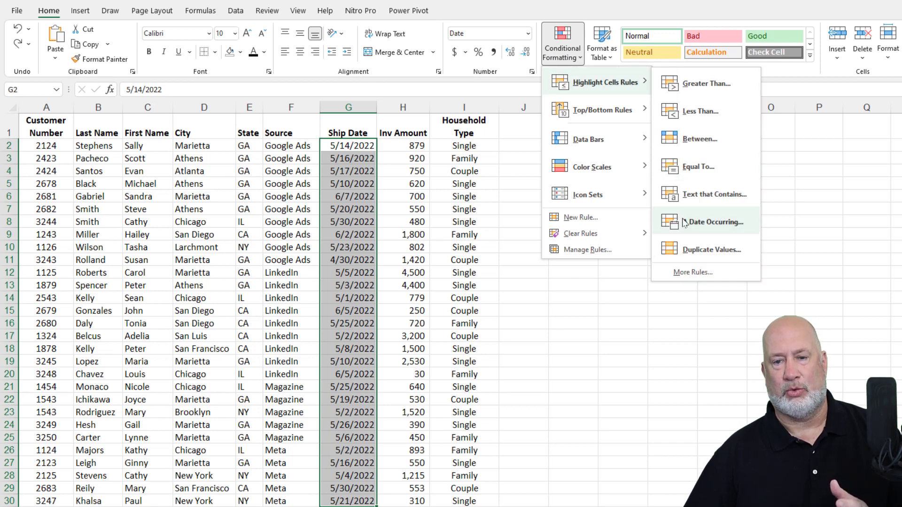
left_click(594, 220)
left_click(448, 106)
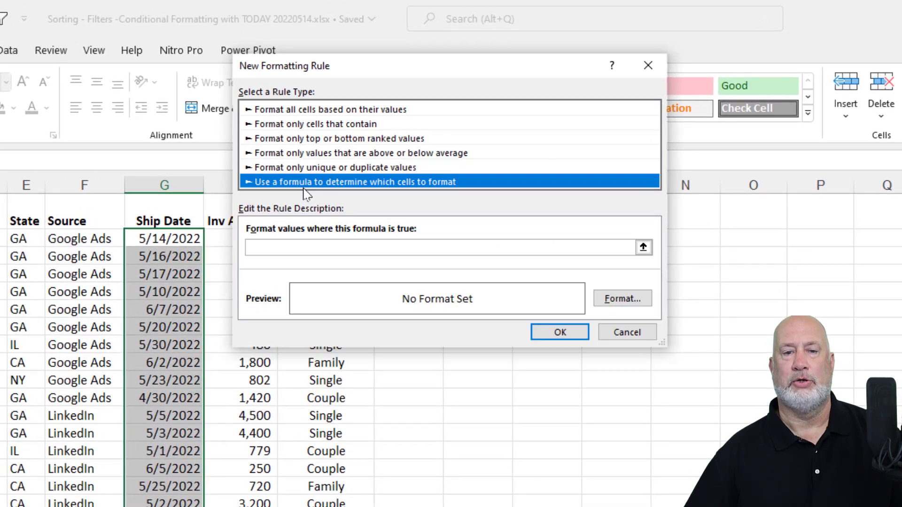
left_click(300, 247)
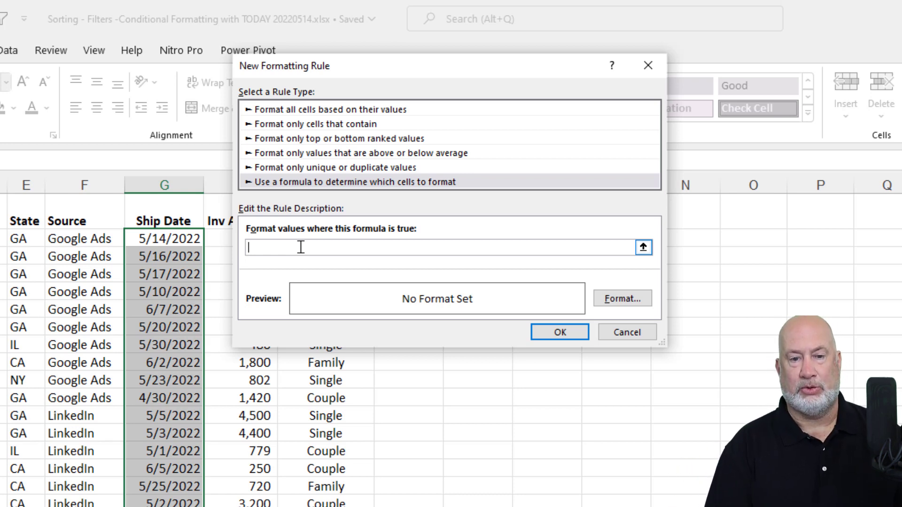
Step: Enter =G2 and cycle its reference locking with F4 until it reads =$G2
type("=")
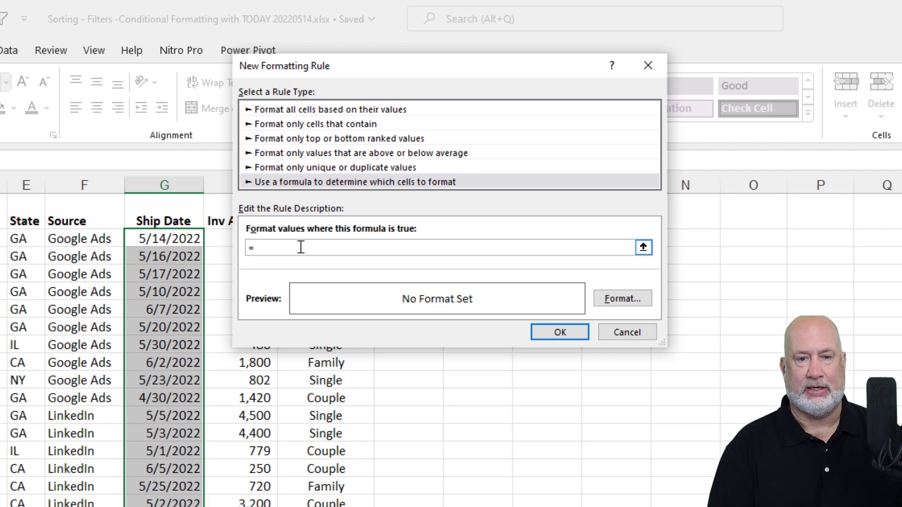
type("G2")
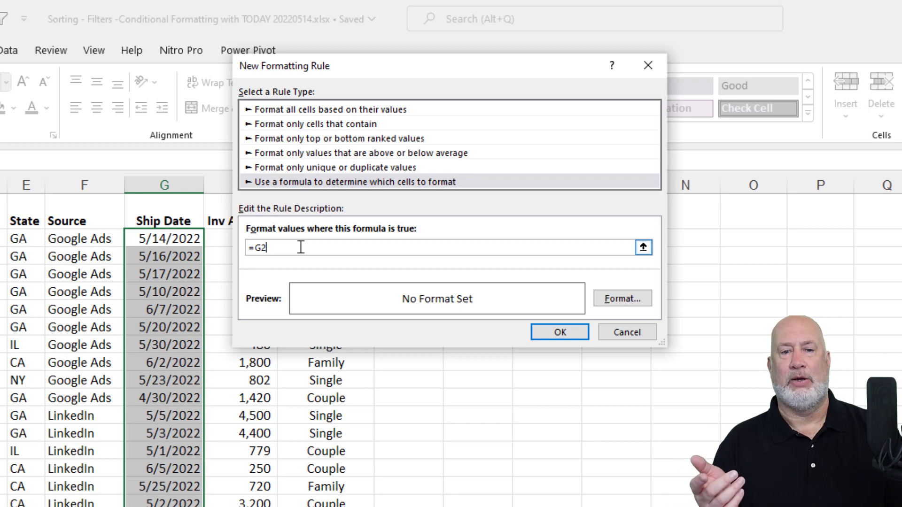
key("F4")
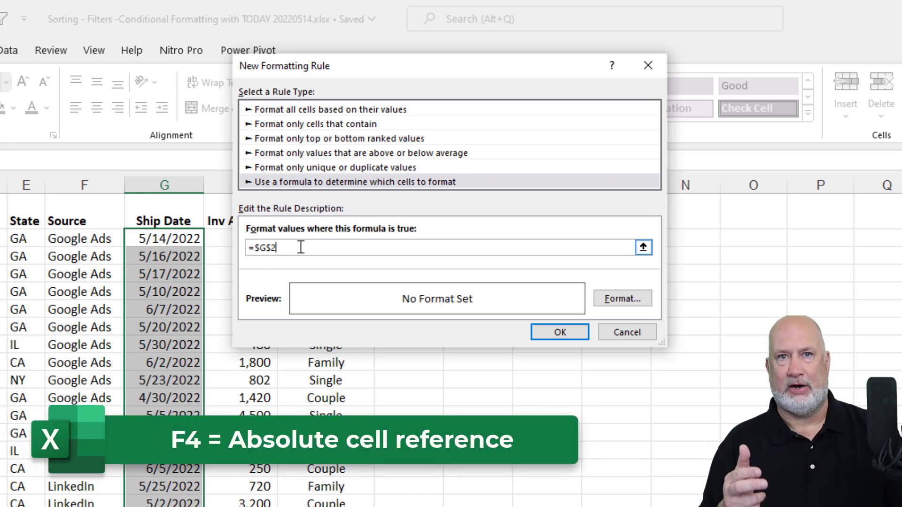
key("F4")
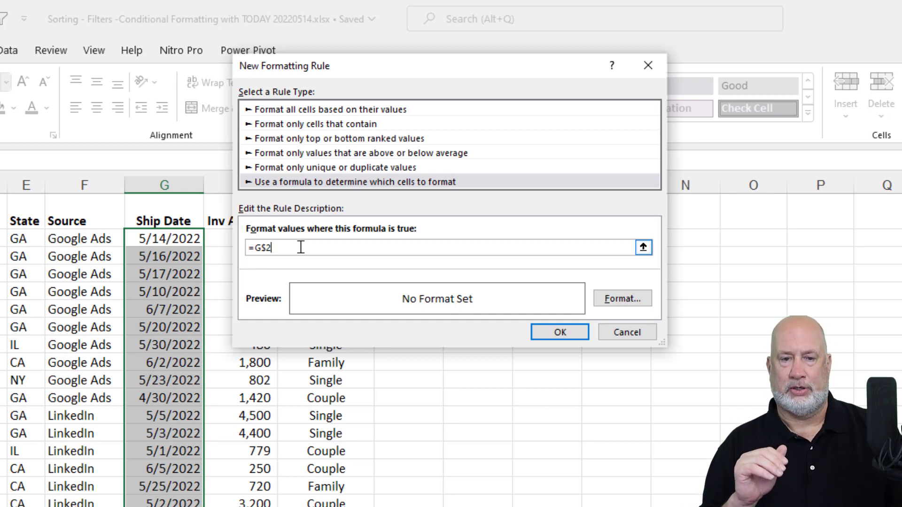
key("F4")
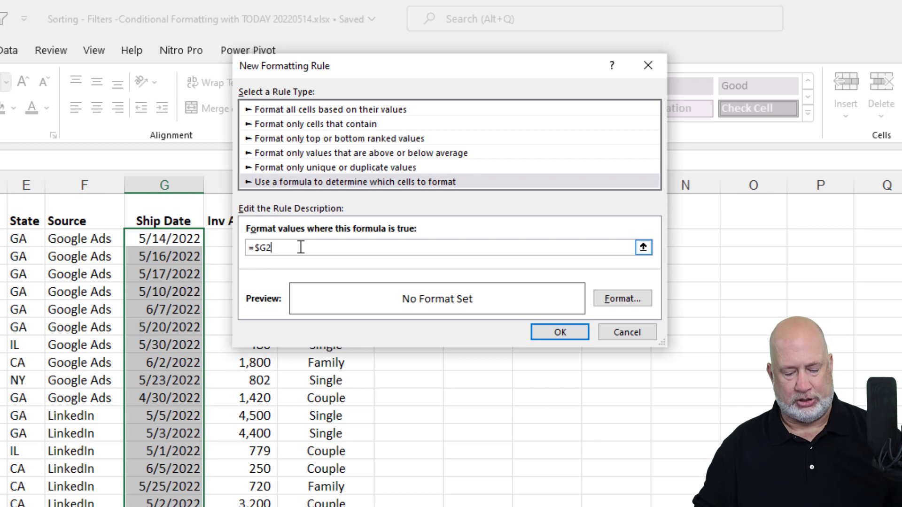
key("F4")
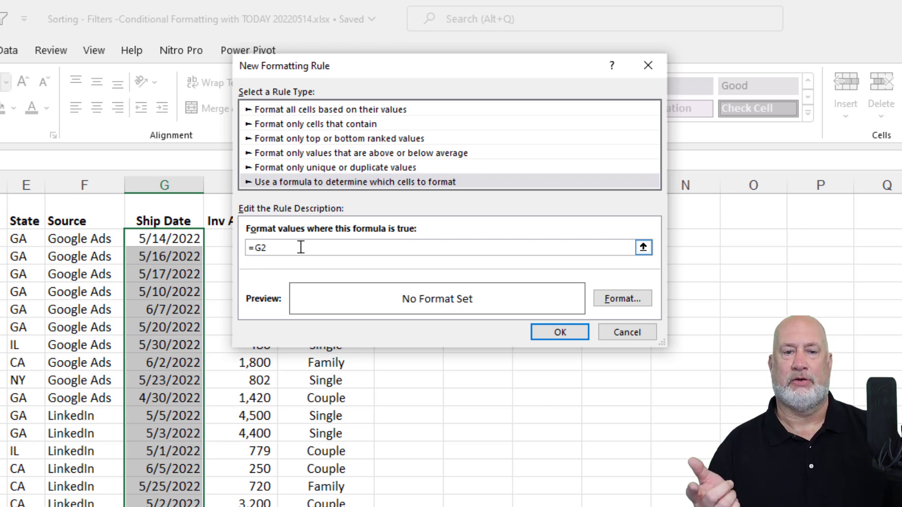
key("F4")
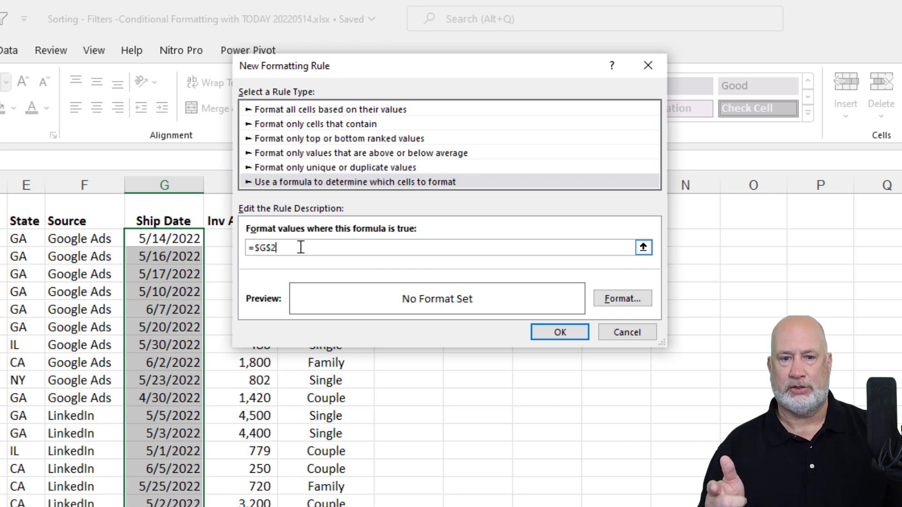
key("F4")
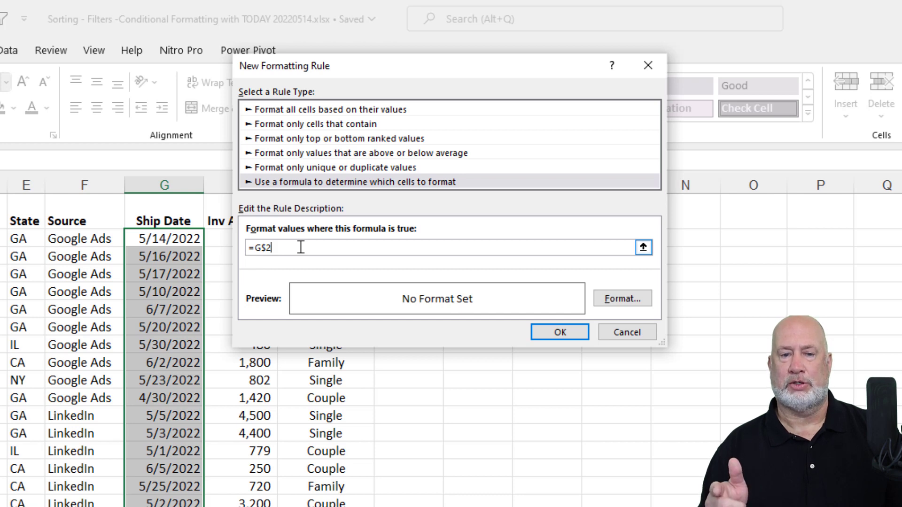
key("F4")
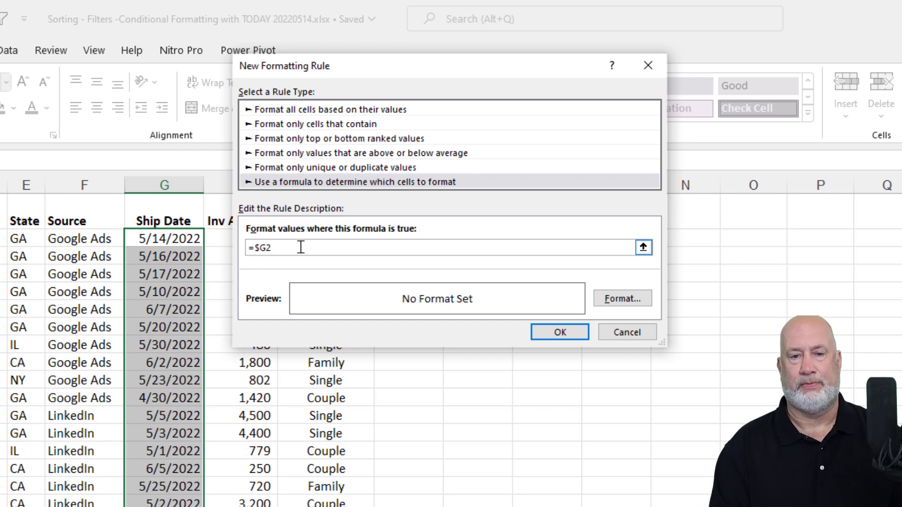
Step: Extend the formula to =$G2=today(), correcting the 'tody' misspelling
type("=todya")
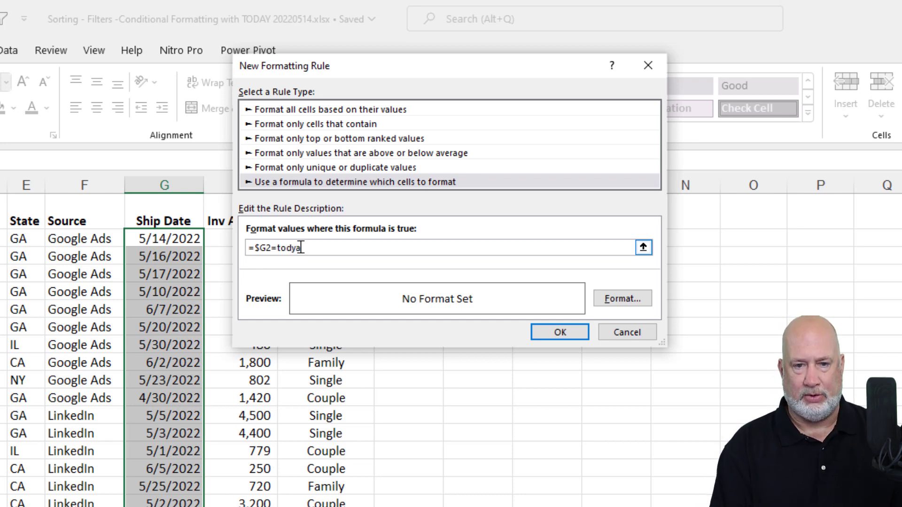
key("BackSpace")
type("ay")
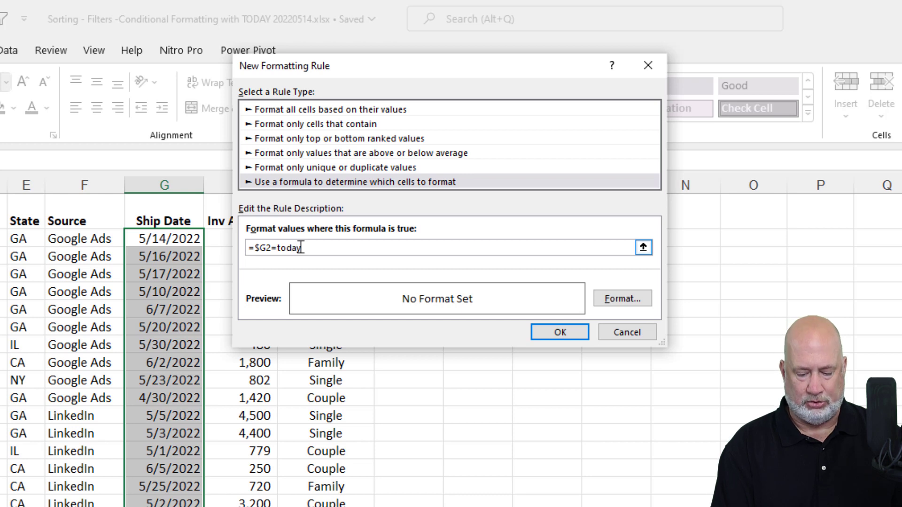
type("()")
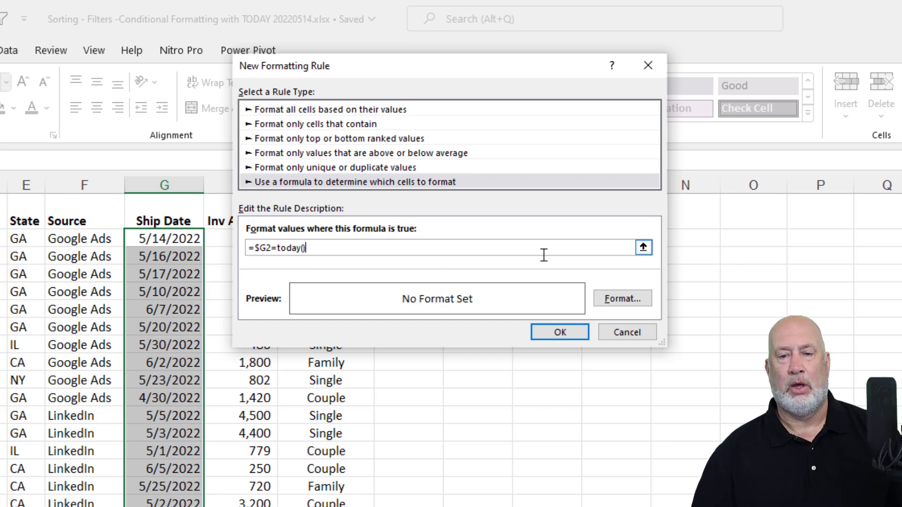
left_click(623, 299)
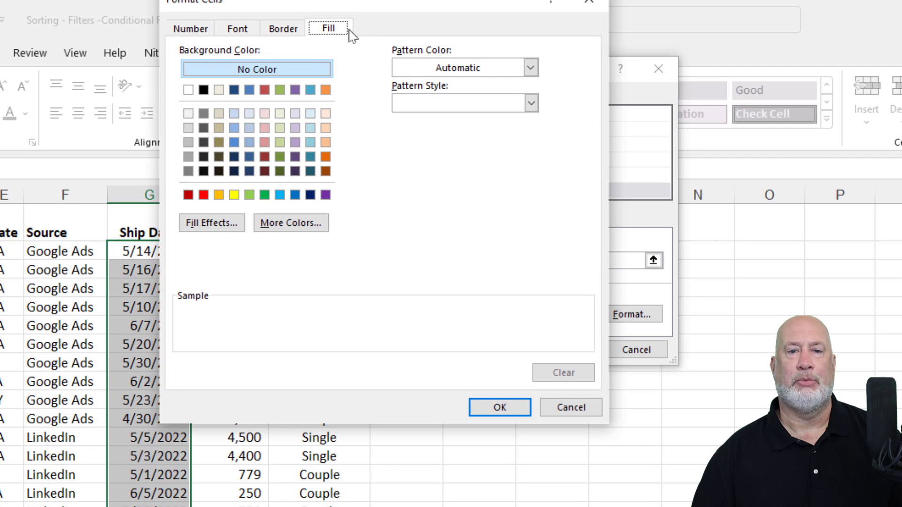
Step: Choose a yellow fill for the today rule and confirm it
left_click(234, 195)
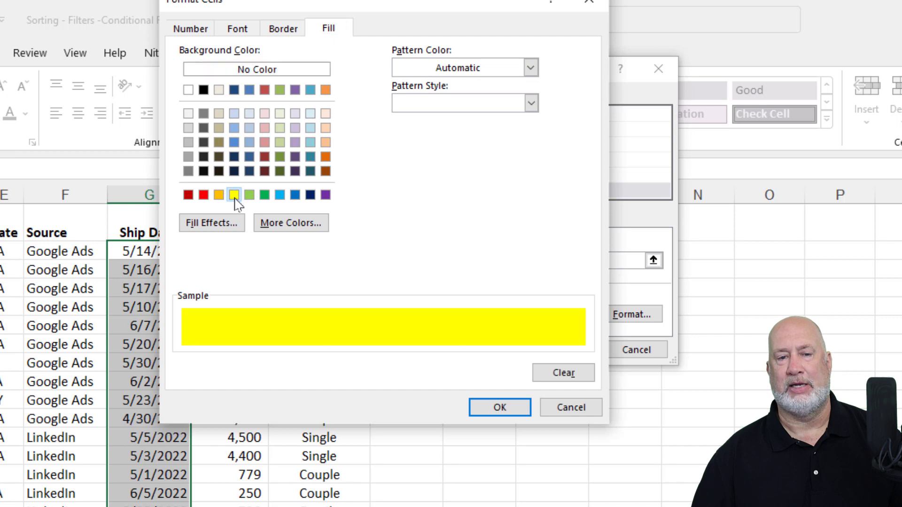
left_click(498, 408)
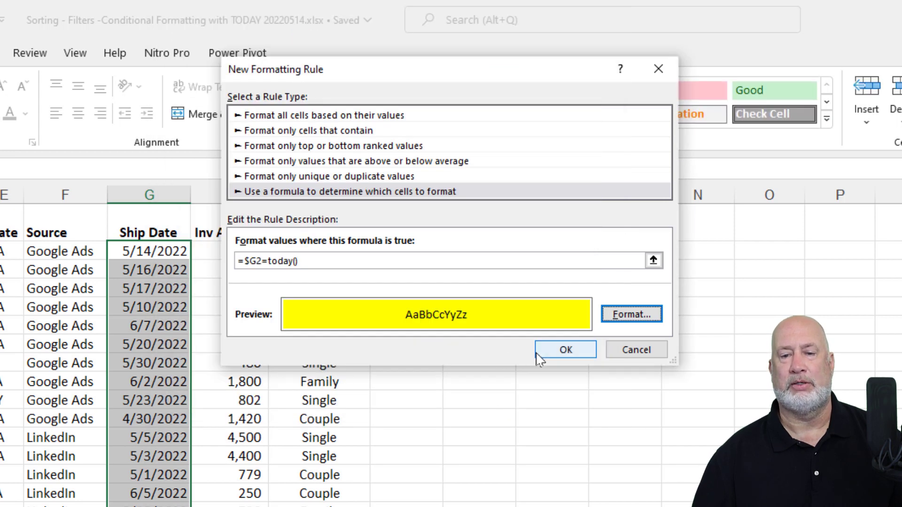
Step: Apply the today rule, then set G4 and G11 to today's date, 5/14/2022
left_click(565, 350)
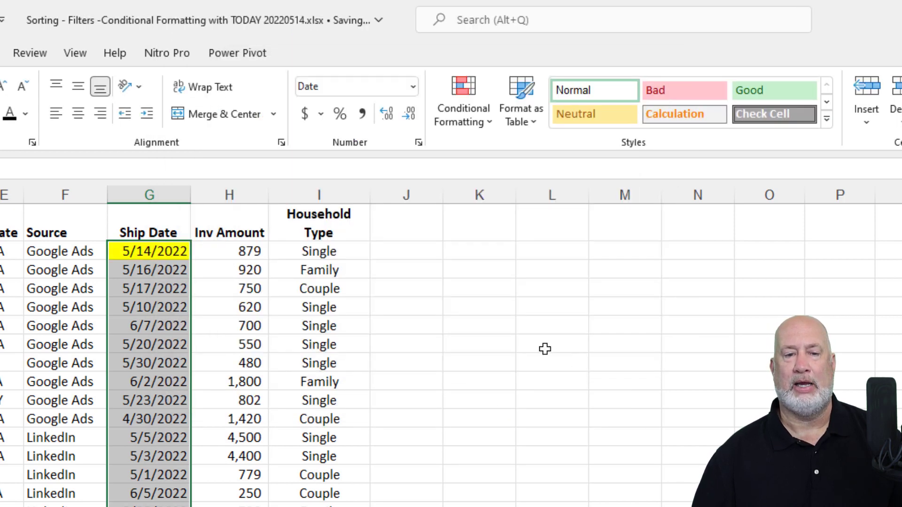
left_click(162, 290)
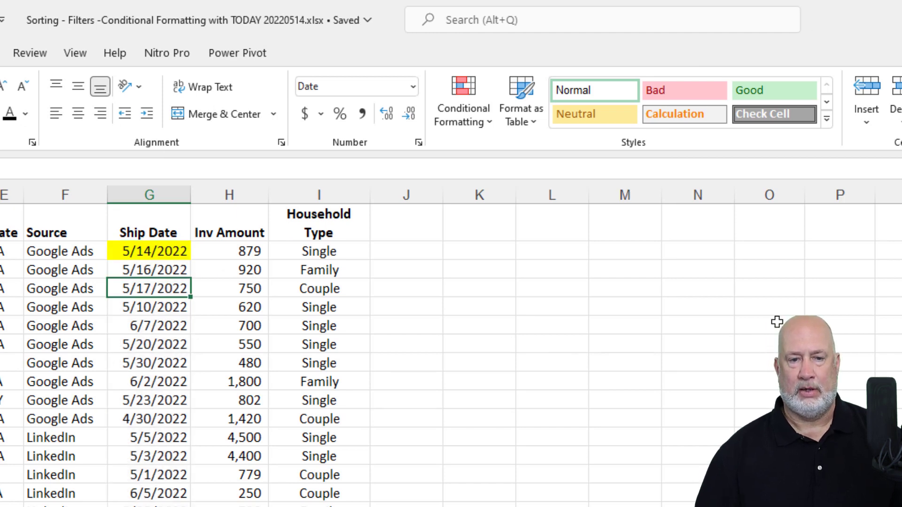
type("5/")
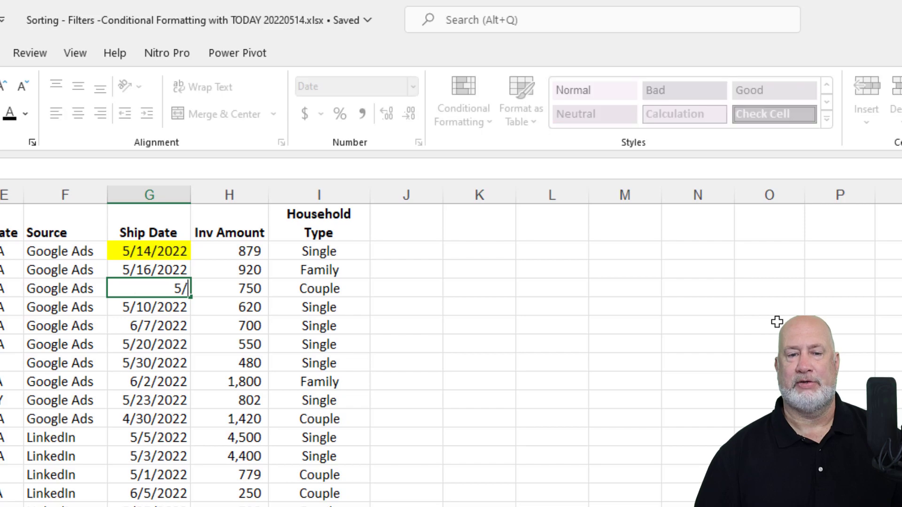
type("14/2022")
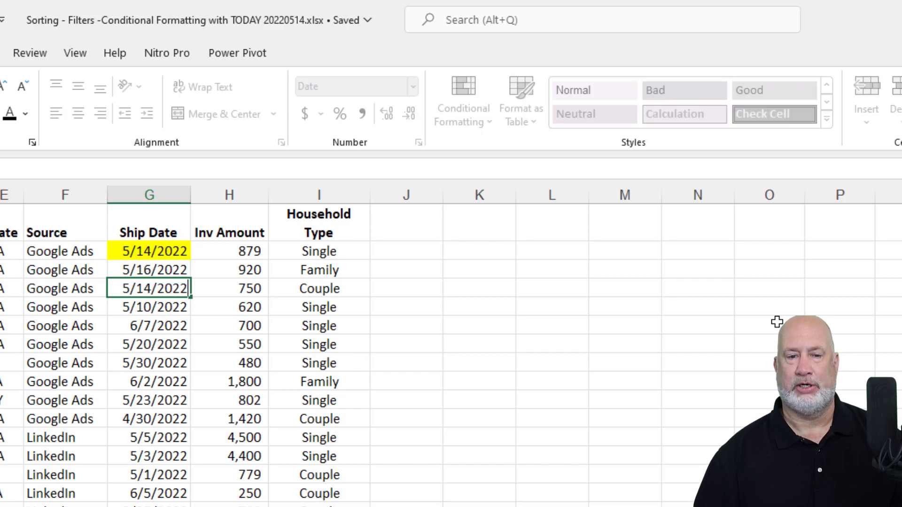
key("Return")
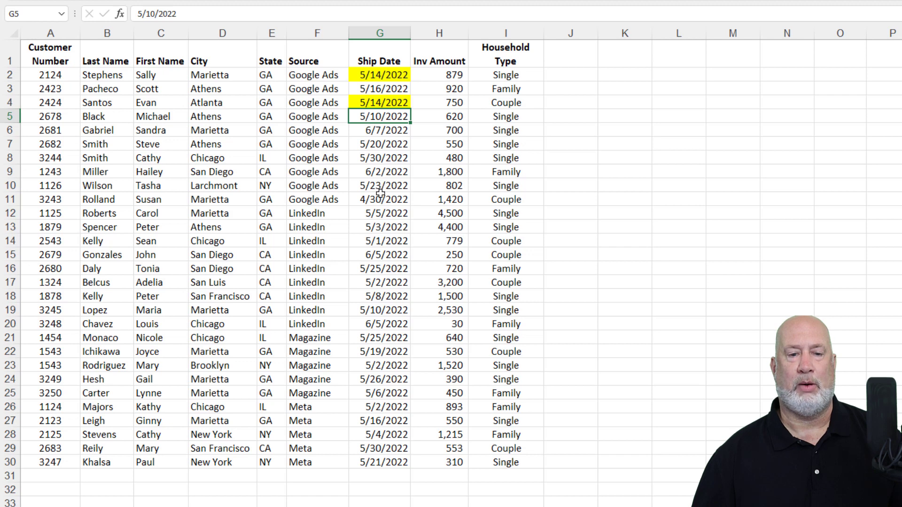
left_click(380, 199)
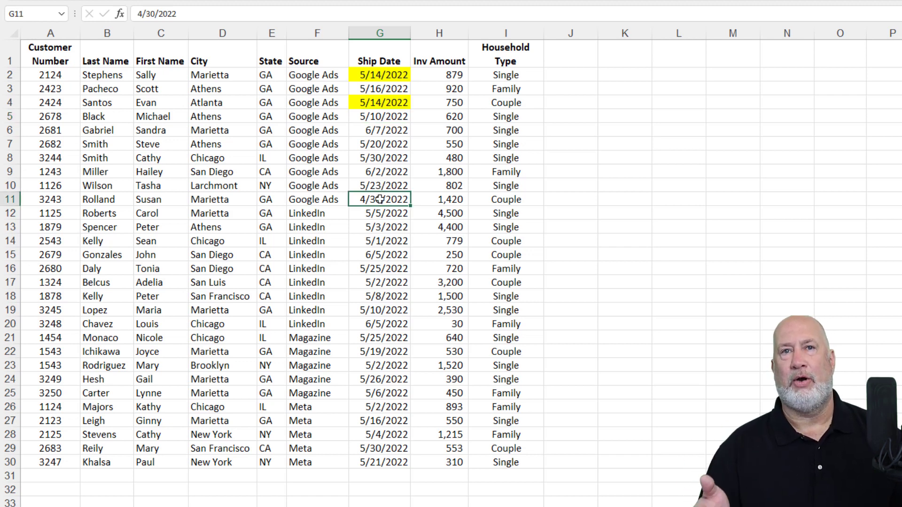
key("ctrl+semicolon")
key("Return")
left_click(380, 199)
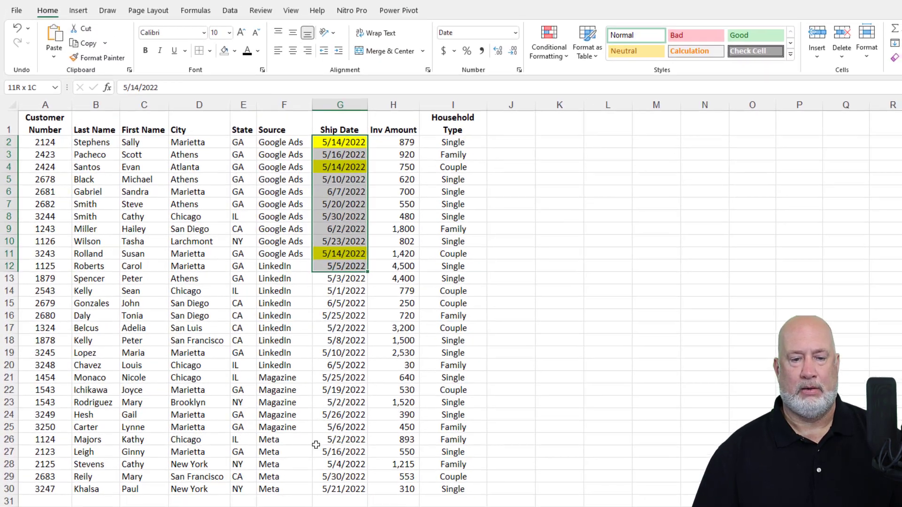
Step: Select G2:G30 and duplicate the today rule in the Rules Manager for editing
left_click_drag(380, 75, 369, 465)
left_click_drag(329, 492, 329, 492)
left_click(546, 53)
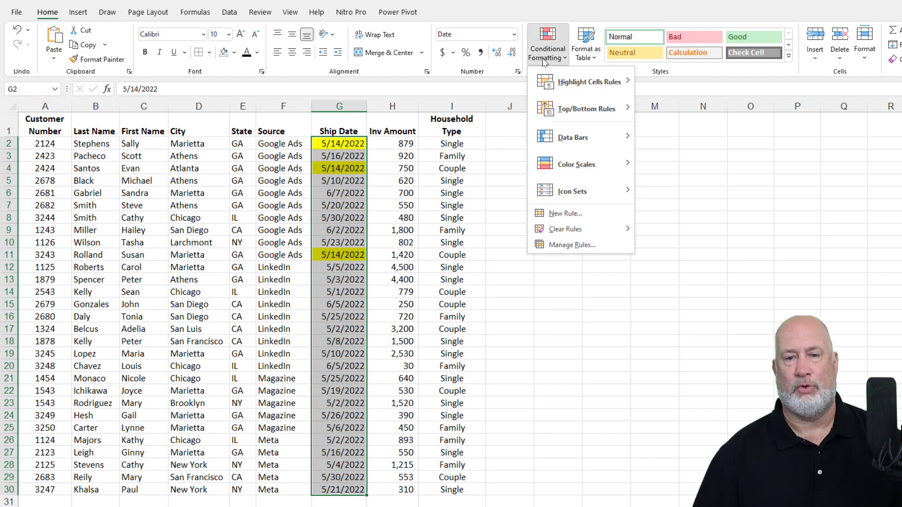
left_click(566, 244)
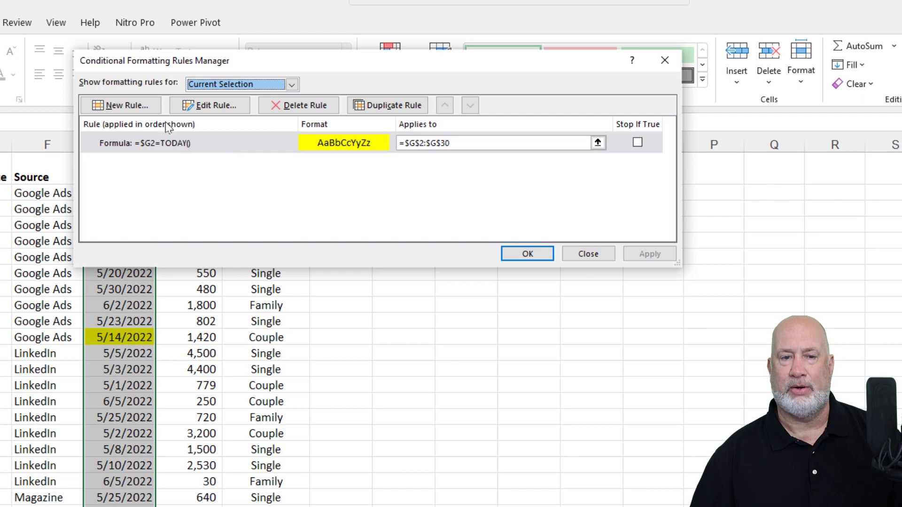
left_click(387, 109)
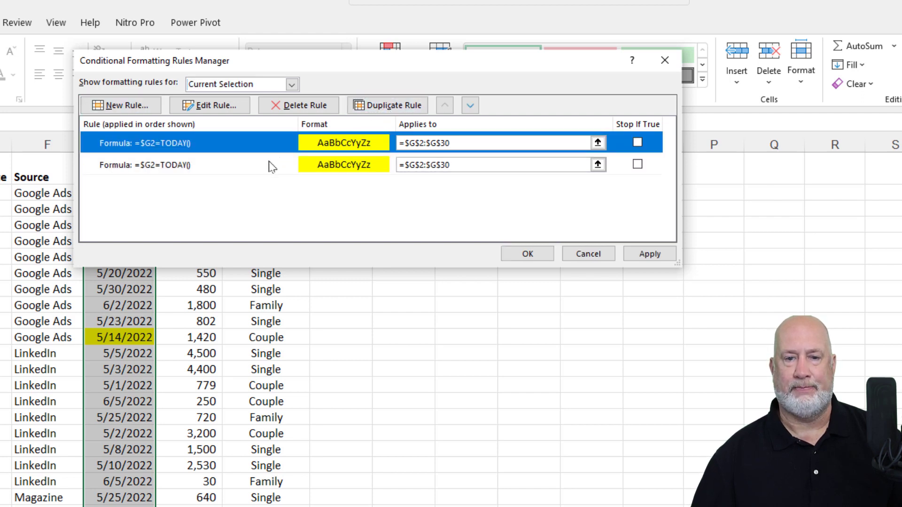
left_click(235, 111)
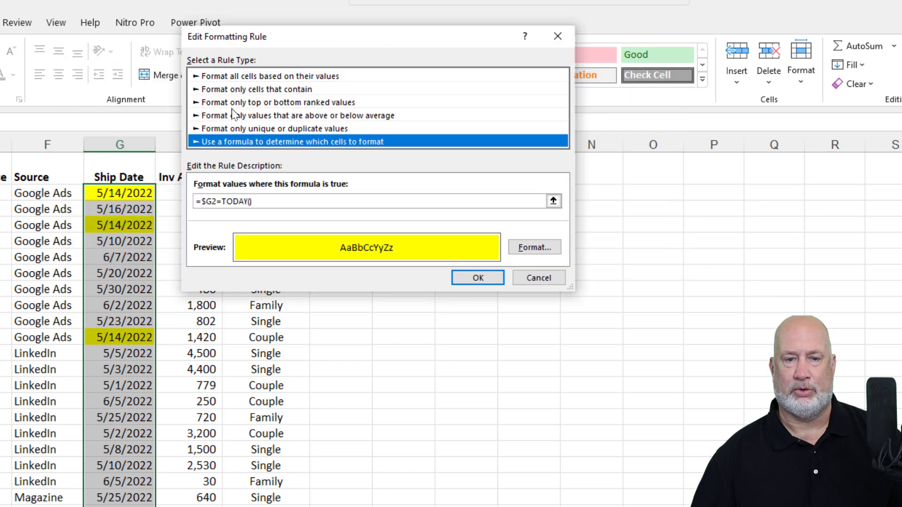
Step: Change the copied rule to =$G2>TODAY() with an orange fill
left_click(223, 202)
key("BackSpace")
type(">")
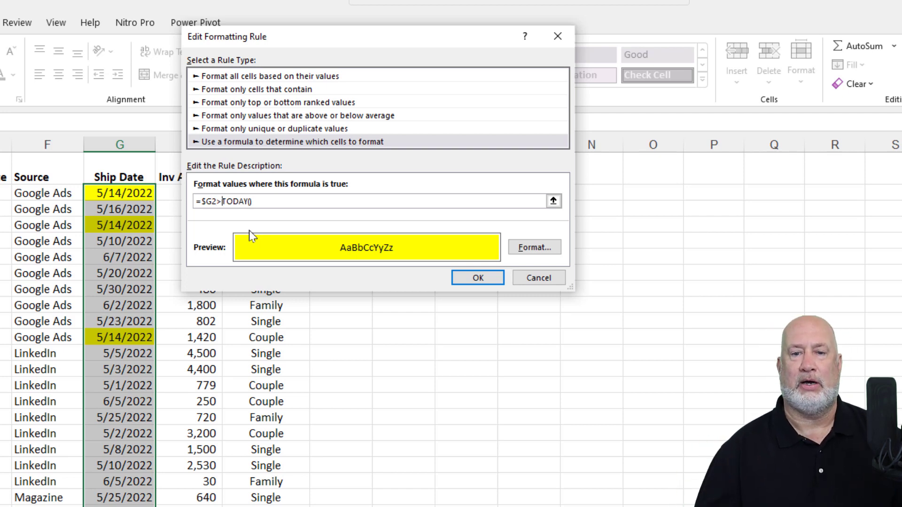
left_click(534, 247)
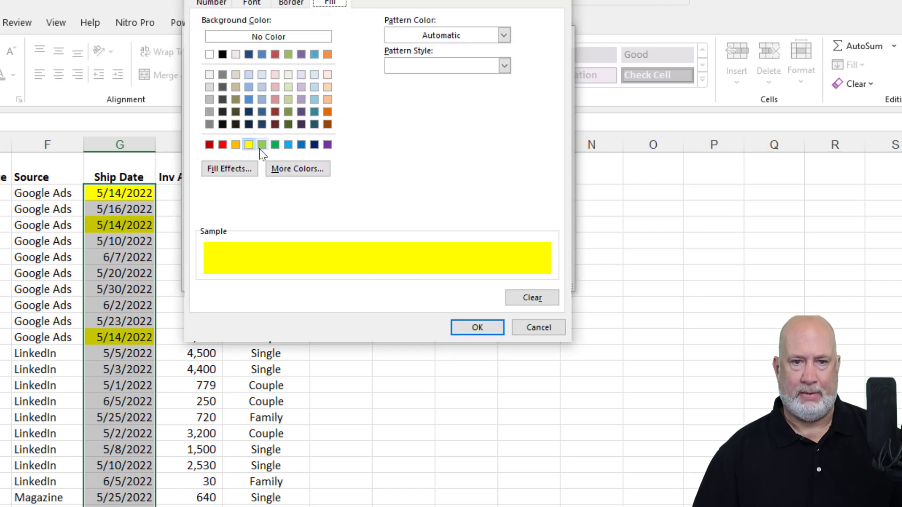
left_click(235, 146)
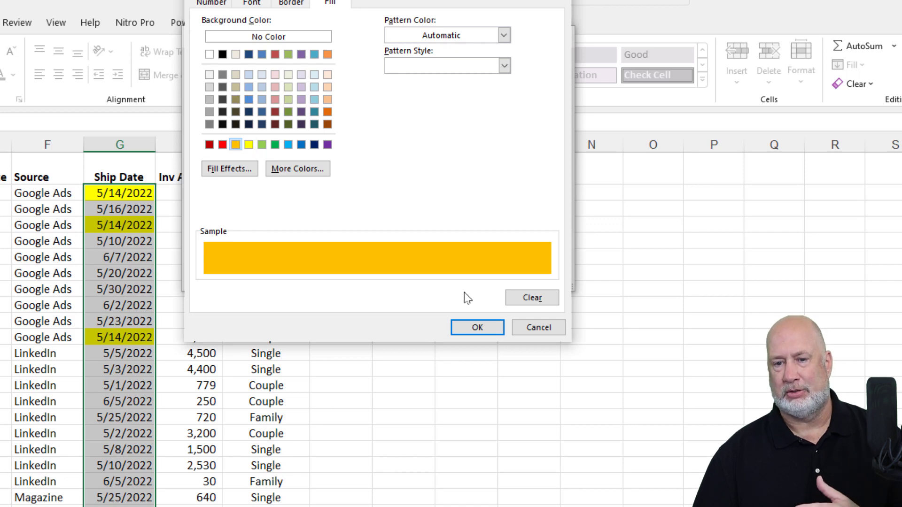
left_click(477, 328)
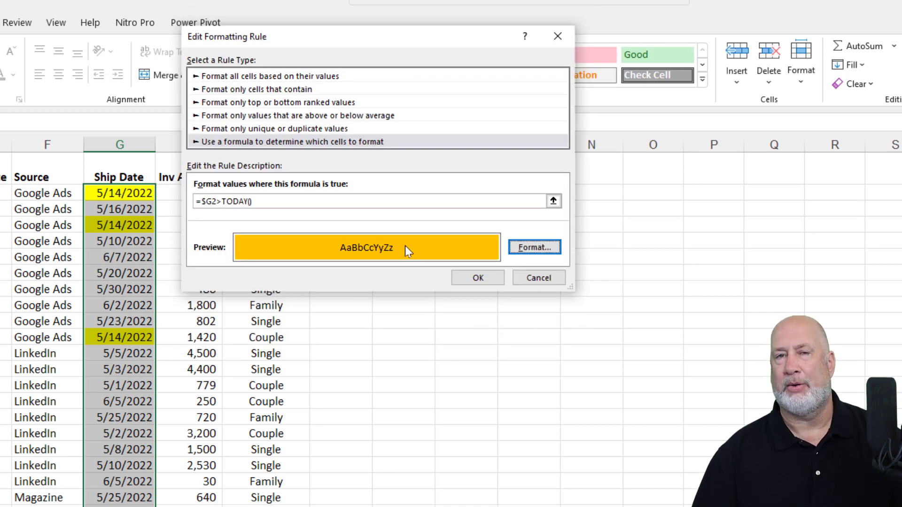
left_click(477, 281)
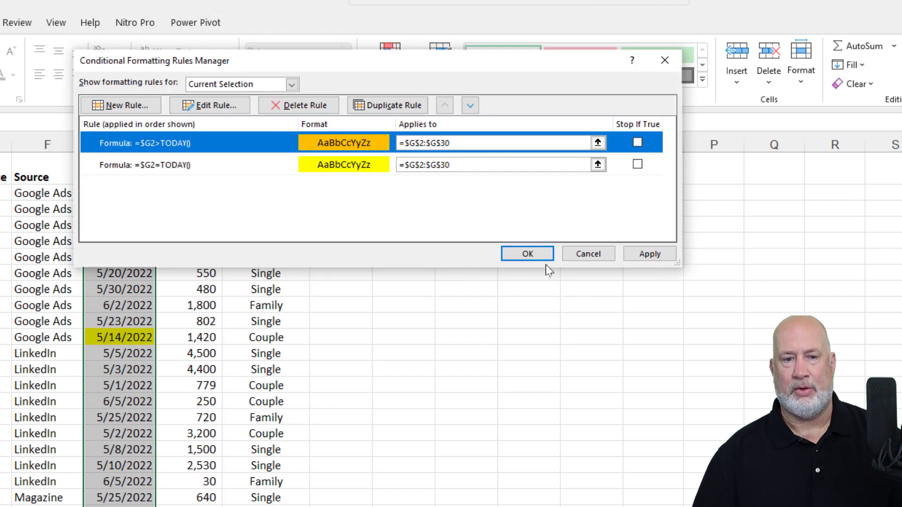
Step: Apply the orange future-date rule and duplicate it for editing
left_click_drag(528, 66, 655, 55)
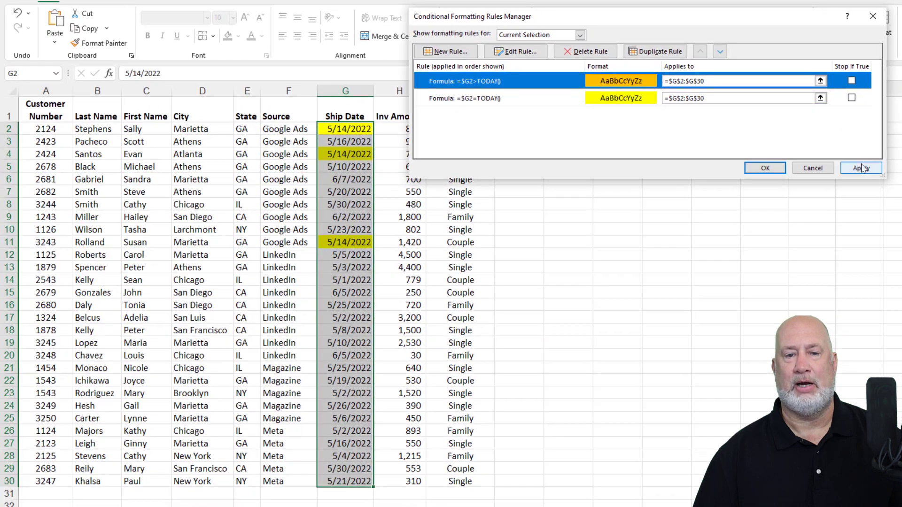
left_click(860, 171)
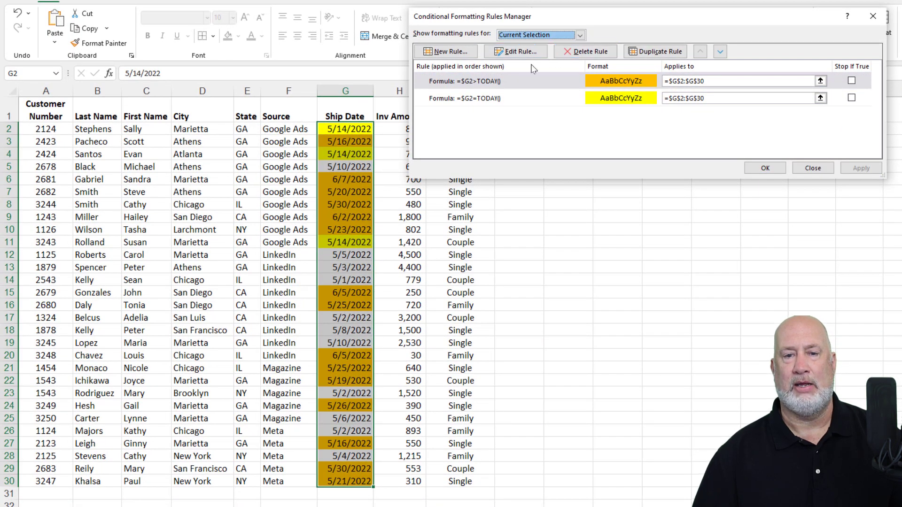
left_click(641, 52)
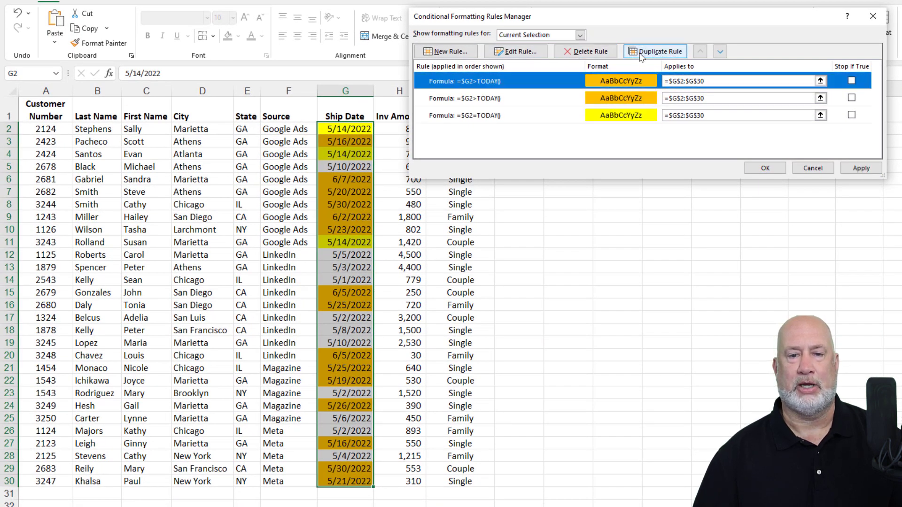
left_click(519, 52)
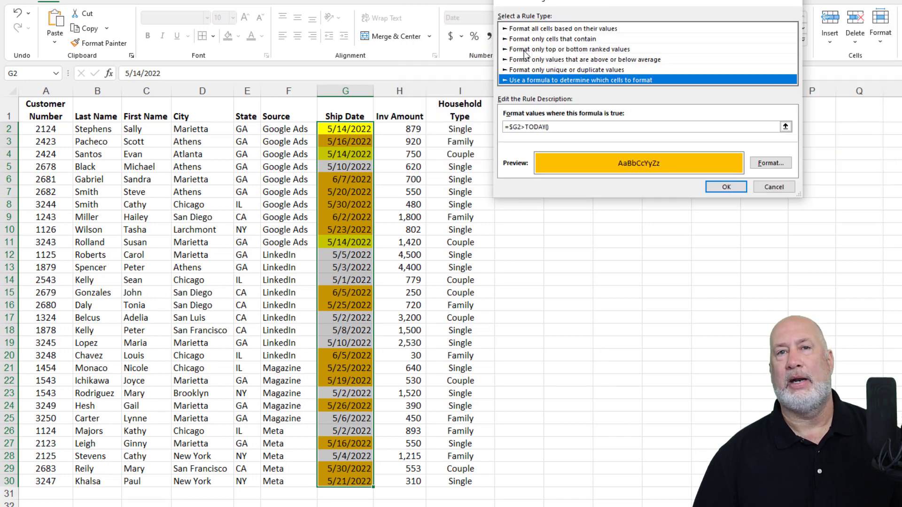
Step: Change the copy to =$G2<TODAY() with a light green fill
left_click(524, 127)
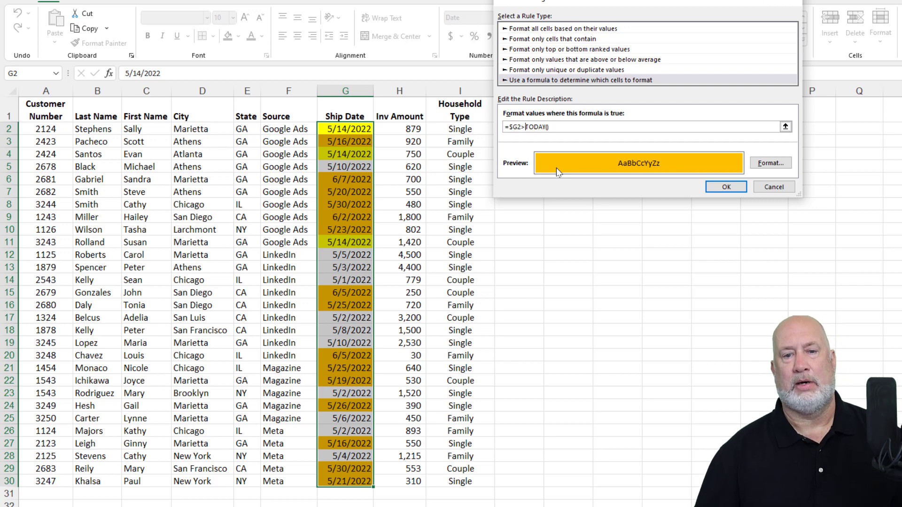
key("BackSpace")
type("<")
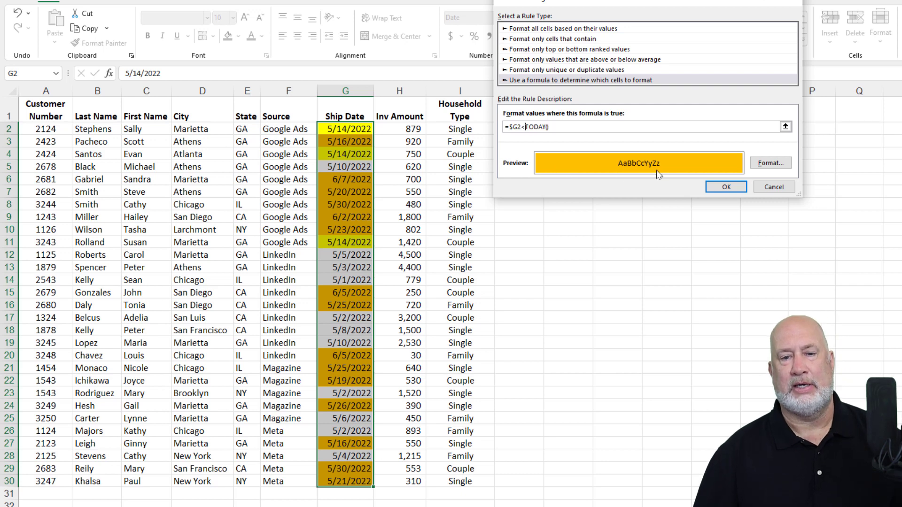
left_click(771, 163)
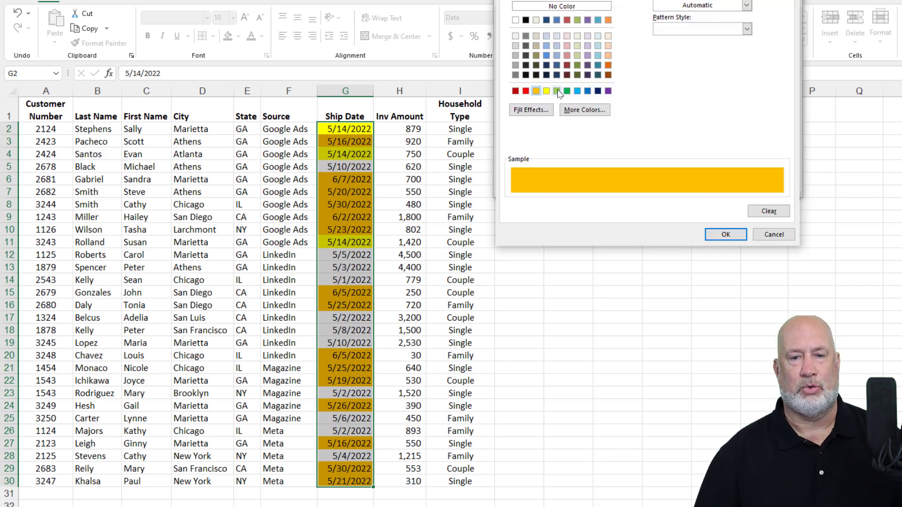
left_click(556, 91)
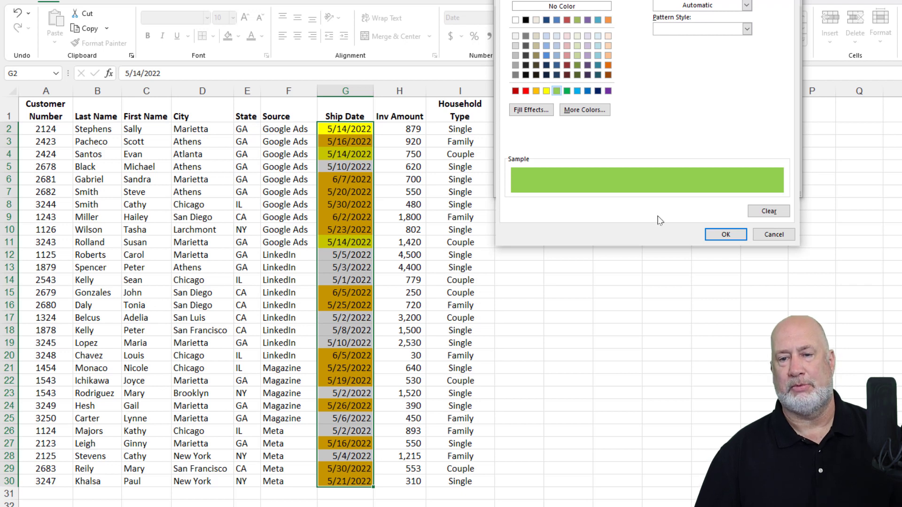
left_click(725, 235)
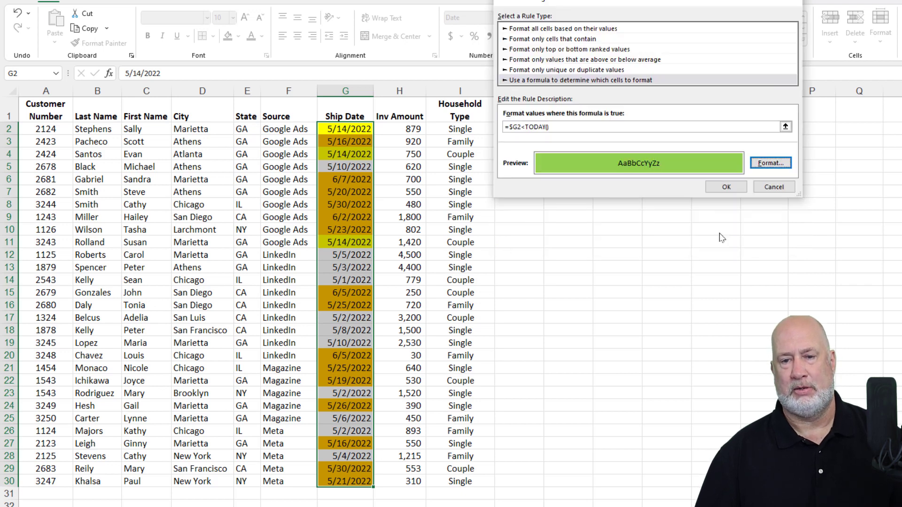
left_click(729, 191)
Step: Apply all three rules and click G2 to clear the range highlight
left_click(767, 168)
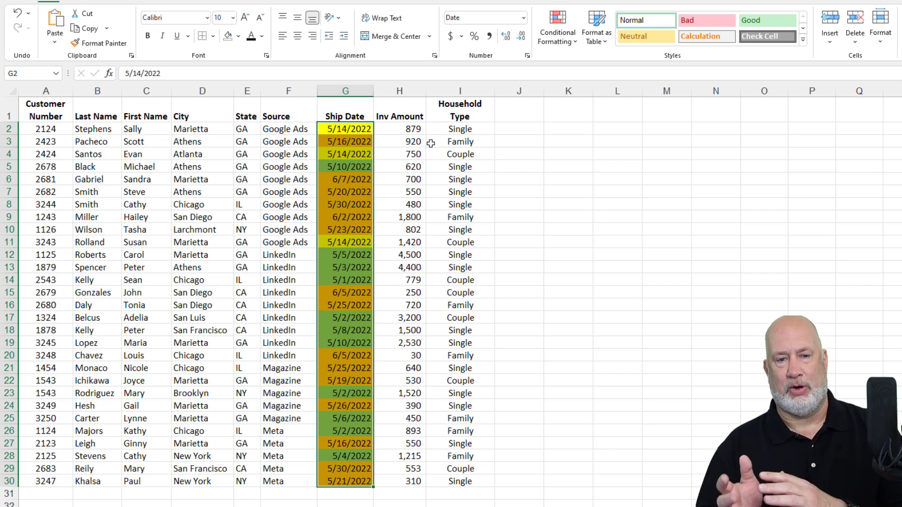
left_click(359, 133)
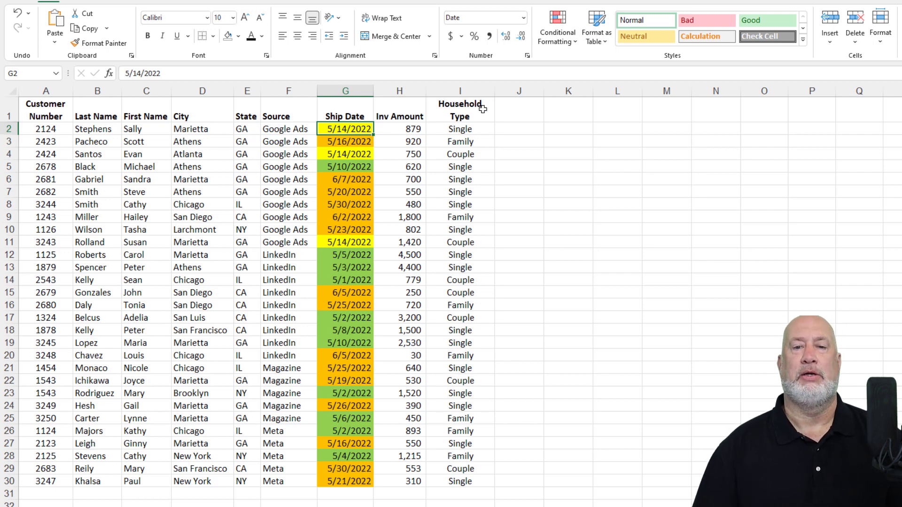
left_click(569, 38)
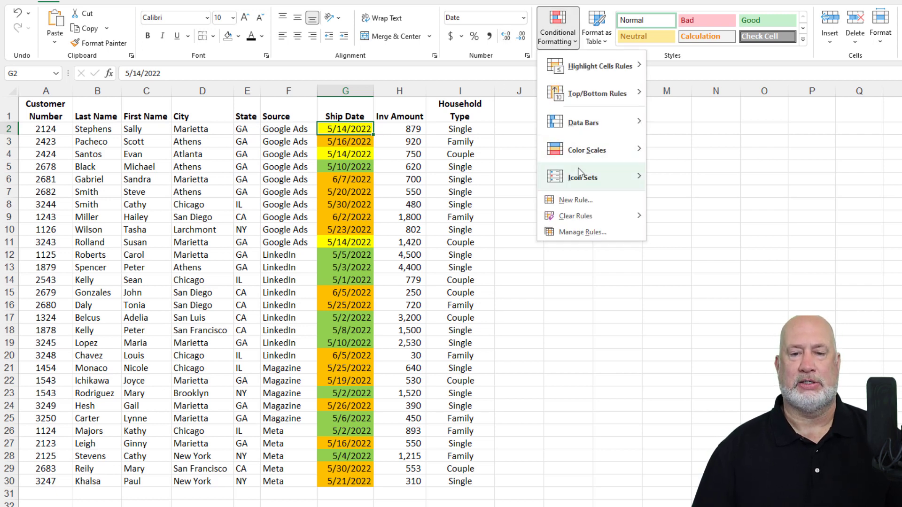
left_click(581, 232)
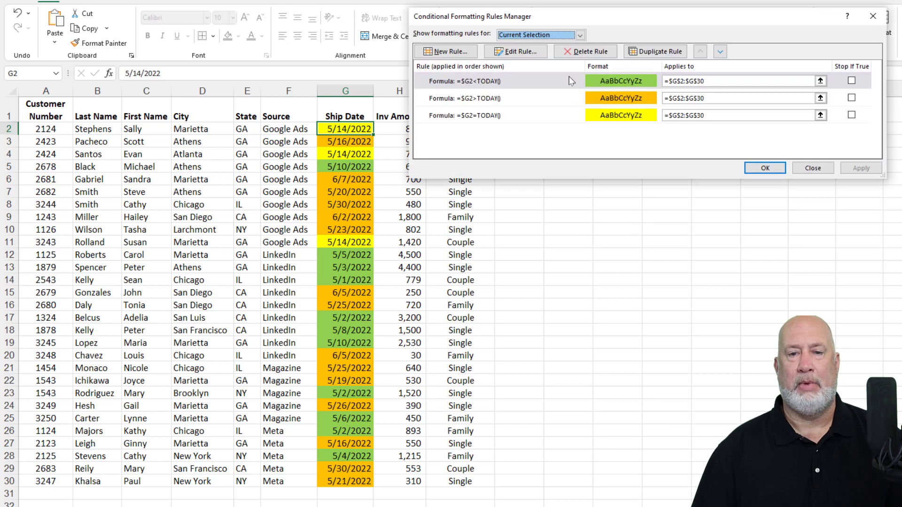
left_click_drag(605, 20, 456, 11)
left_click_drag(734, 172, 679, 168)
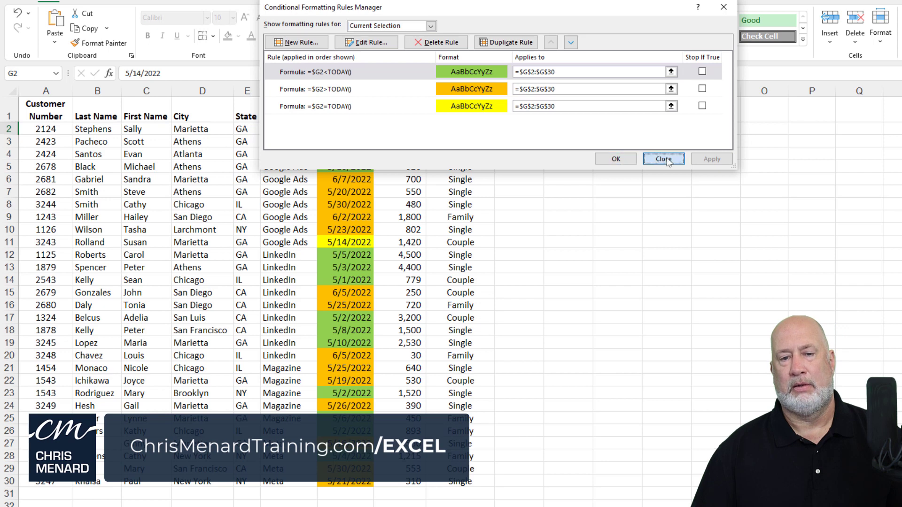
left_click(663, 159)
left_click(530, 161)
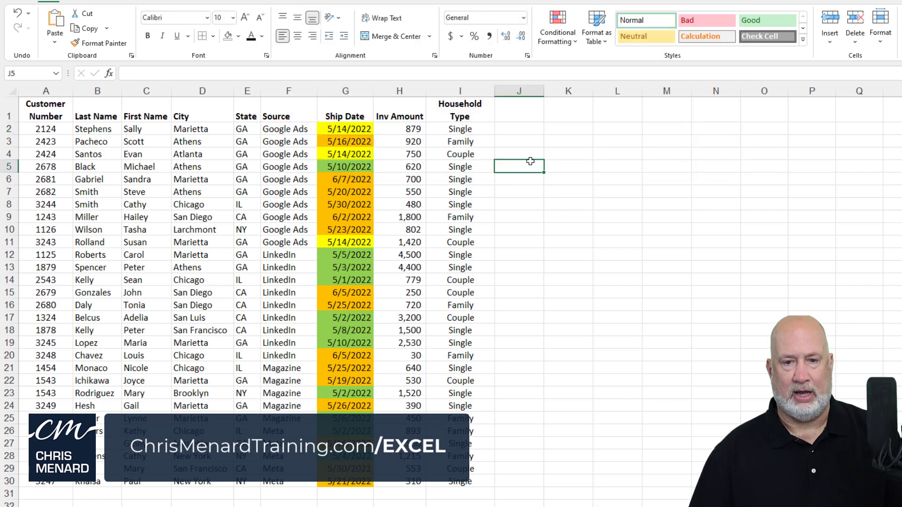
Step: Paste the Rules Manager screenshot and drag it up beside the data
key("ctrl+v")
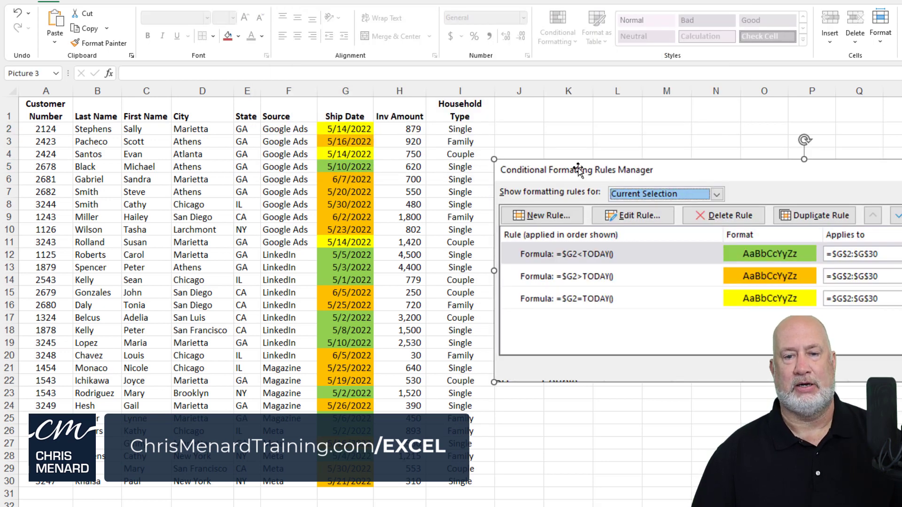
left_click_drag(579, 170, 484, 128)
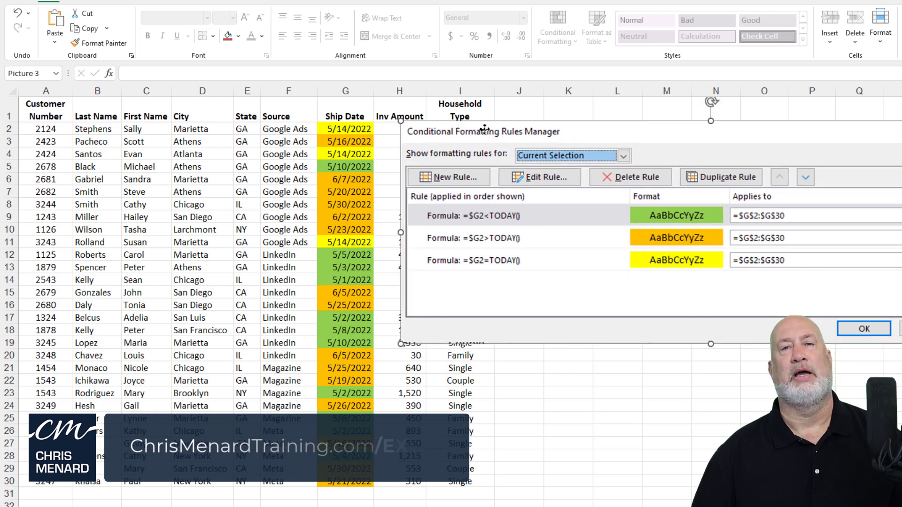